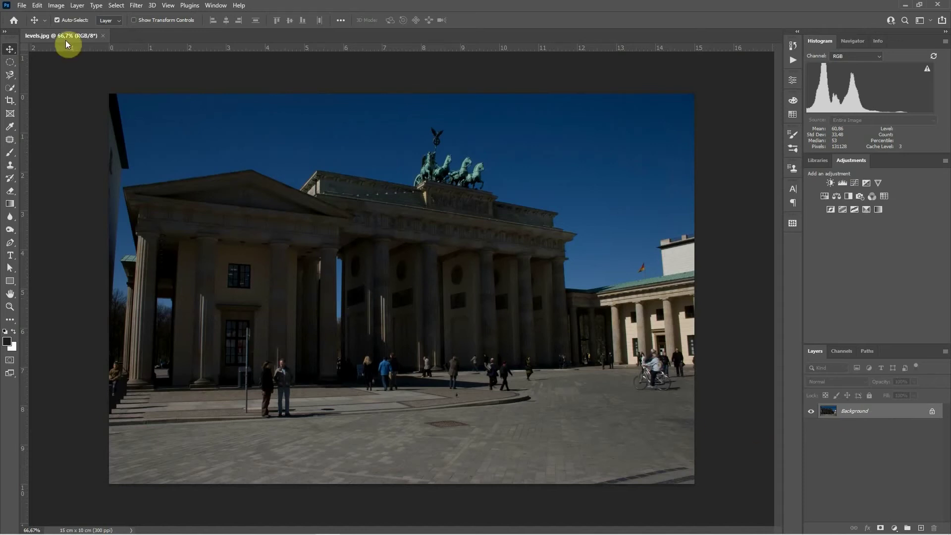
pyautogui.click(55, 6)
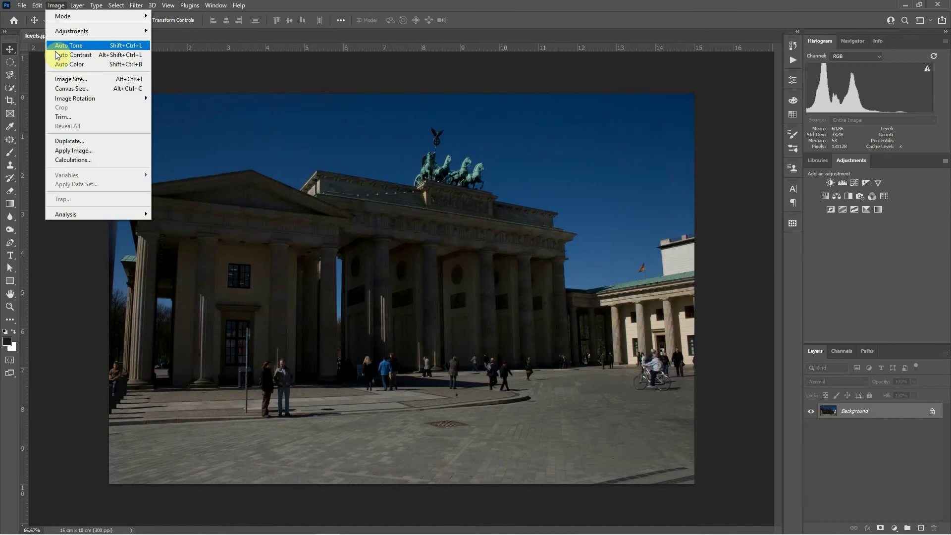
pyautogui.moveTo(60, 34)
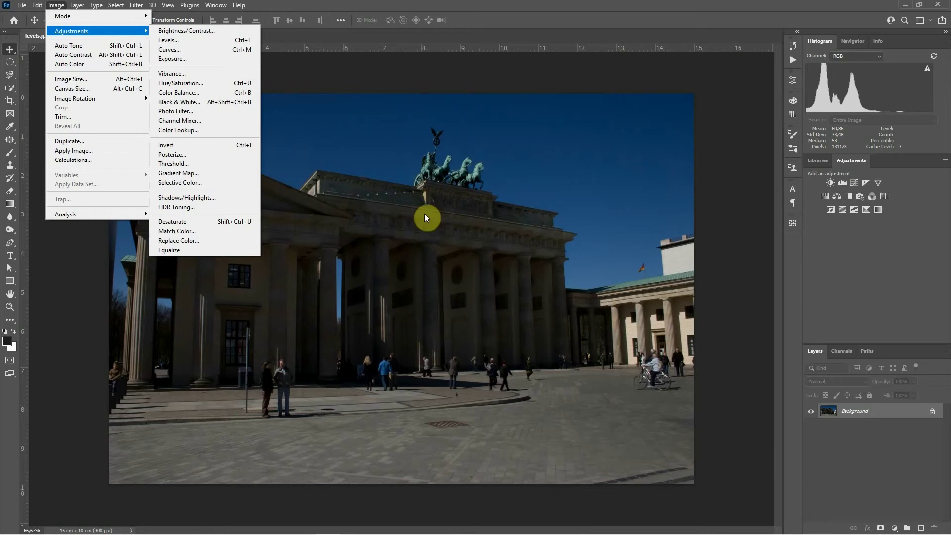
pyautogui.click(352, 73)
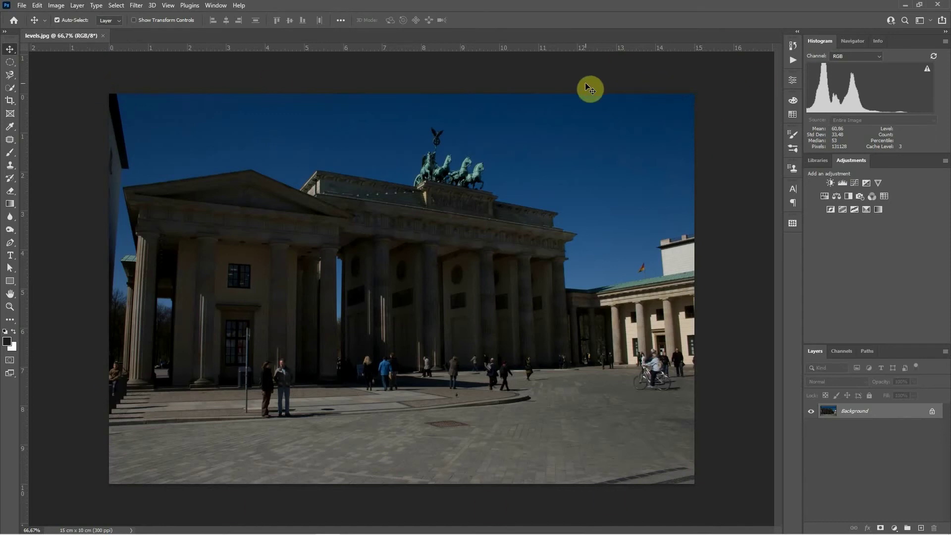
pyautogui.click(56, 5)
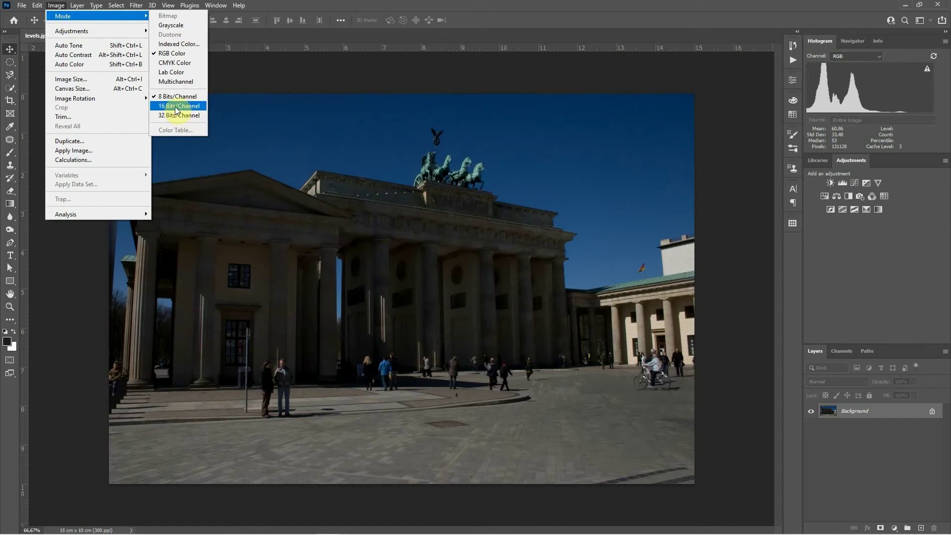
pyautogui.click(269, 72)
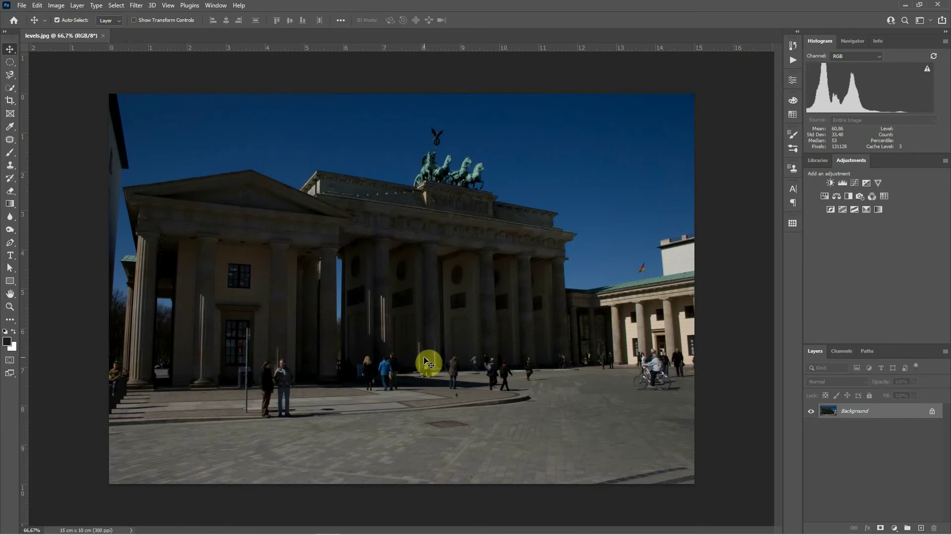
# Add a Levels adjustment layer with the midtone input at 1.57 and the white input level at 202
pyautogui.click(893, 529)
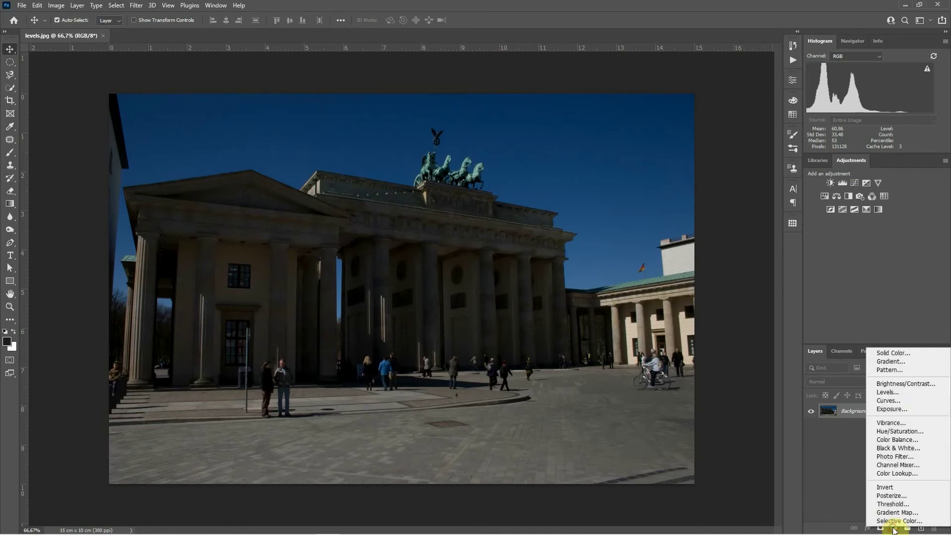
pyautogui.click(887, 393)
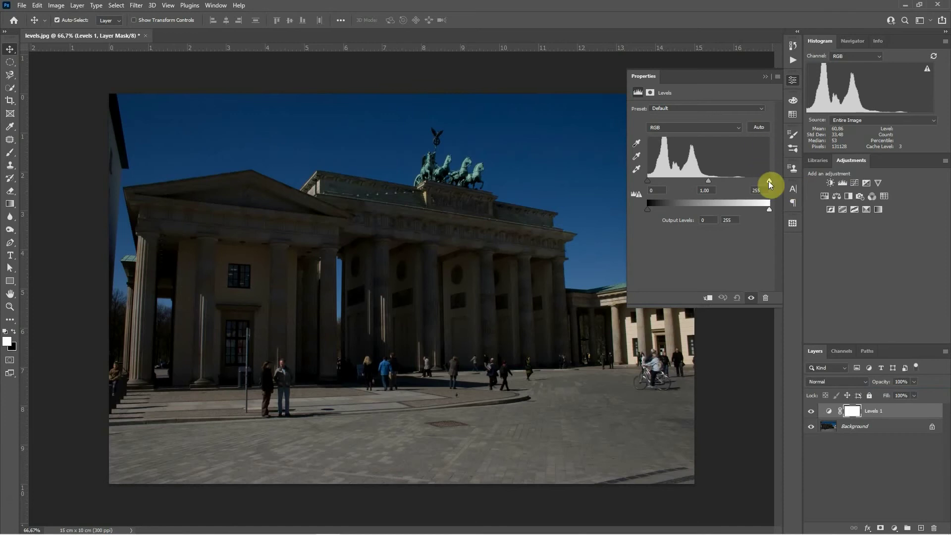
pyautogui.moveTo(769, 182); pyautogui.dragTo(744, 181)
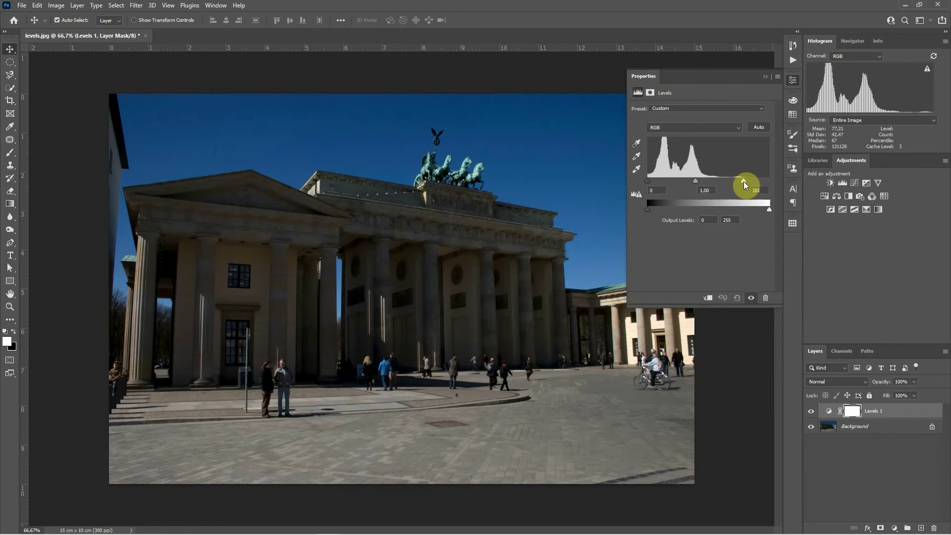
pyautogui.moveTo(744, 181); pyautogui.dragTo(727, 183)
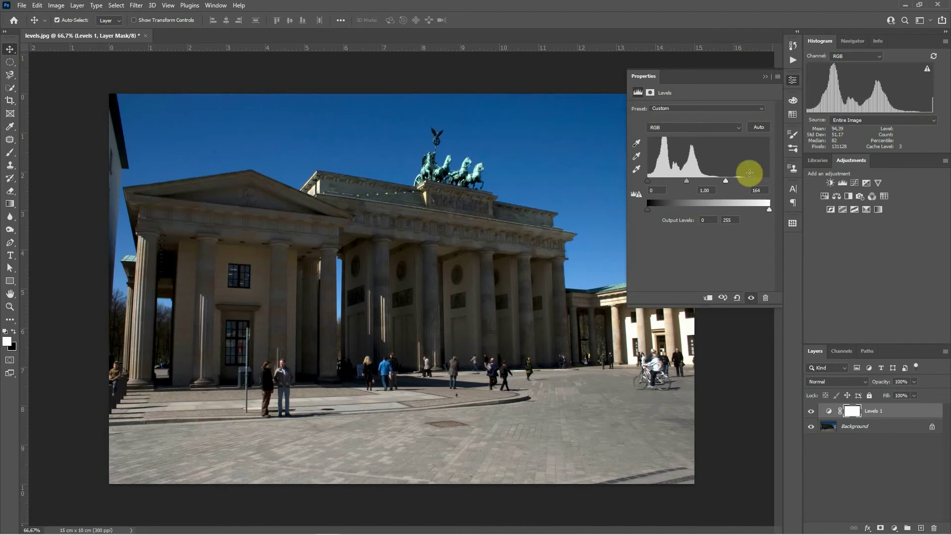
pyautogui.moveTo(727, 180); pyautogui.dragTo(680, 179)
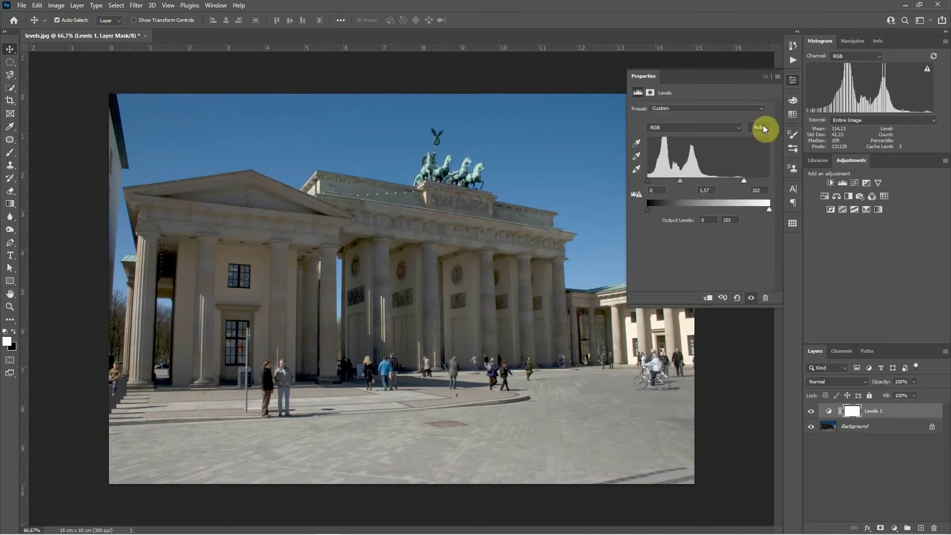
# Set the Levels adjustment layer's blend mode to Luminosity
pyautogui.click(764, 78)
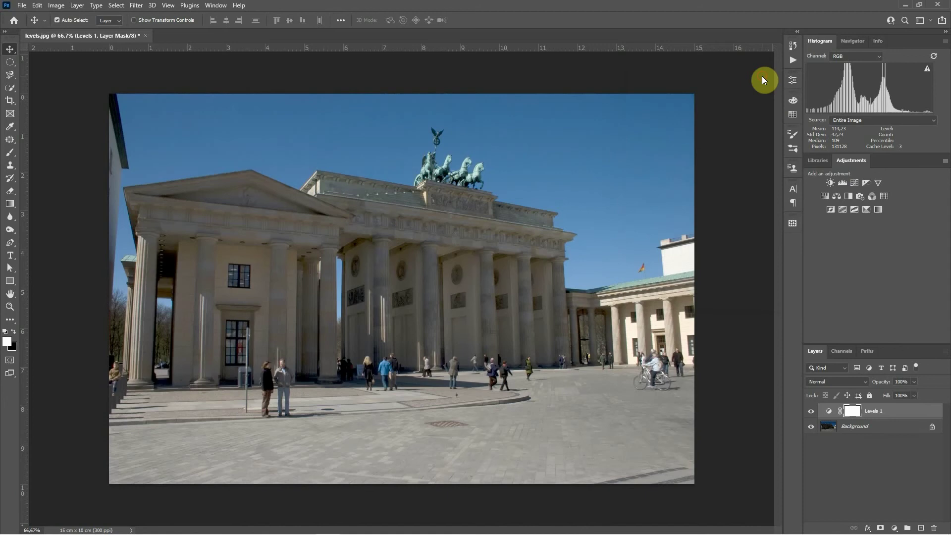
pyautogui.click(821, 381)
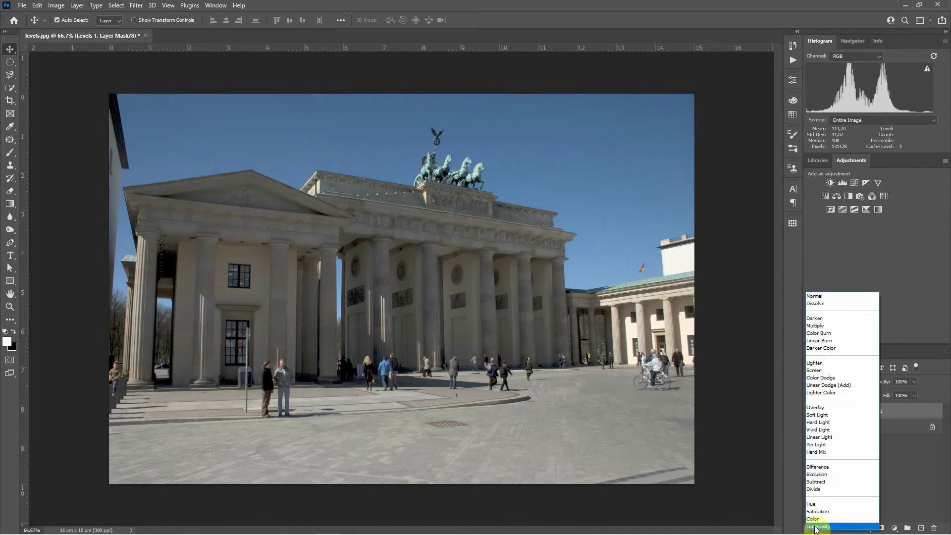
pyautogui.click(816, 527)
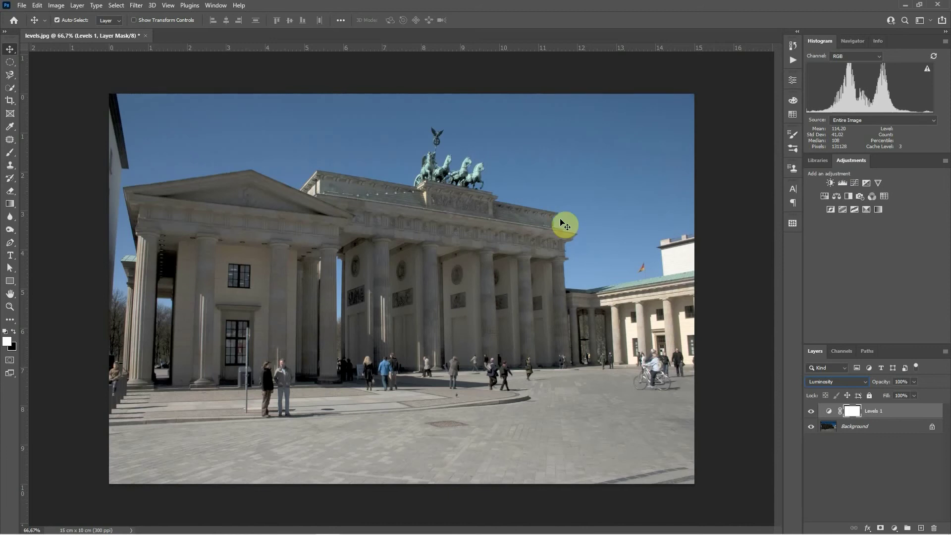
# Add a Curves adjustment layer and place points on the RGB curve at 25, 50 and 75 percent
pyautogui.click(854, 183)
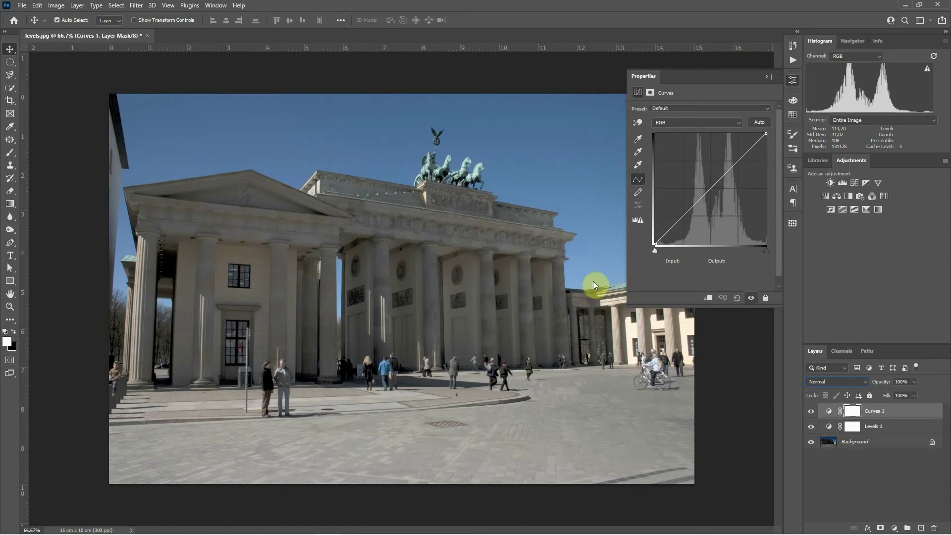
pyautogui.click(739, 161)
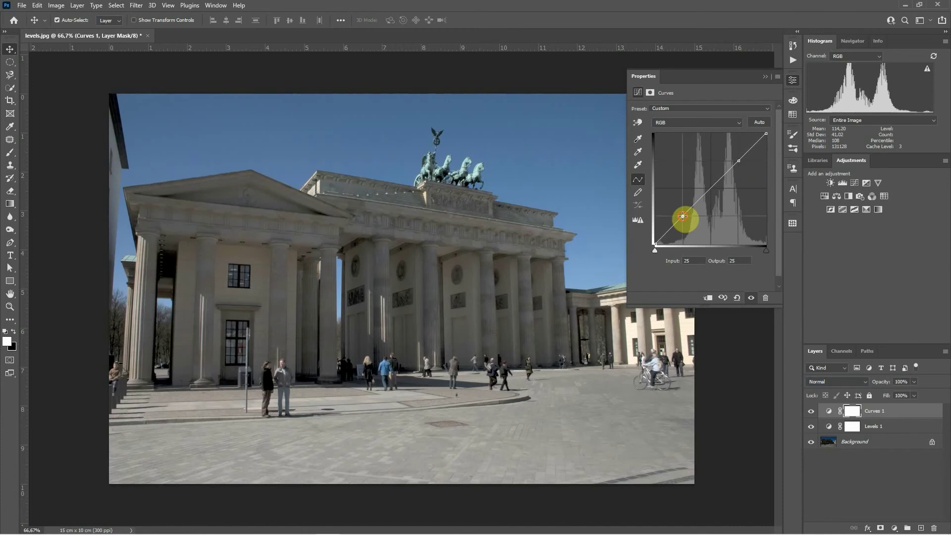
pyautogui.click(710, 188)
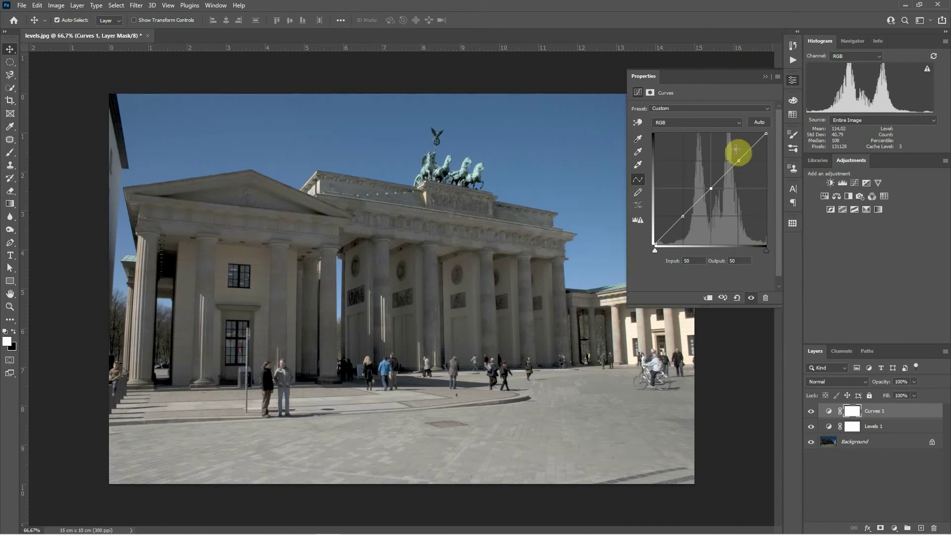
pyautogui.click(684, 216)
# Switch the Curves display to Light (0-255) and return it to Pigment/Ink %
pyautogui.click(777, 77)
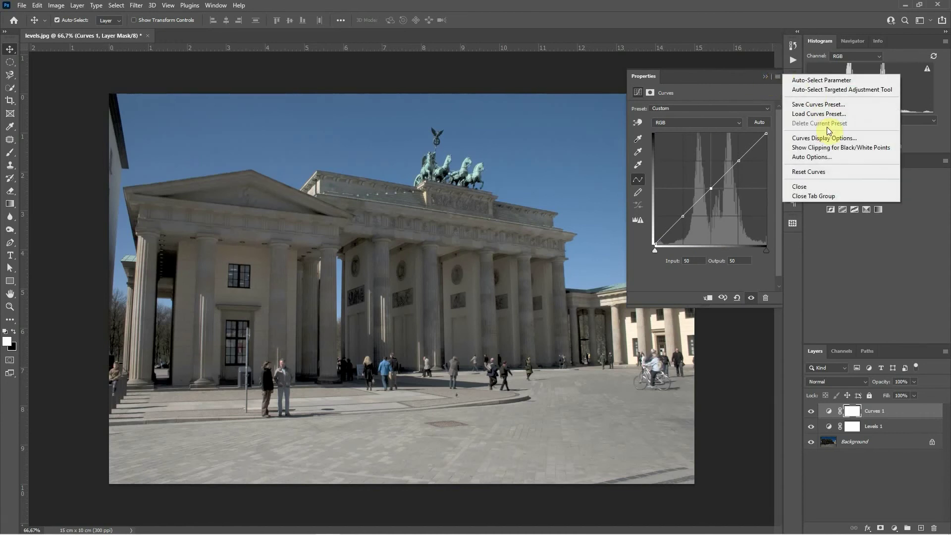
pyautogui.click(823, 140)
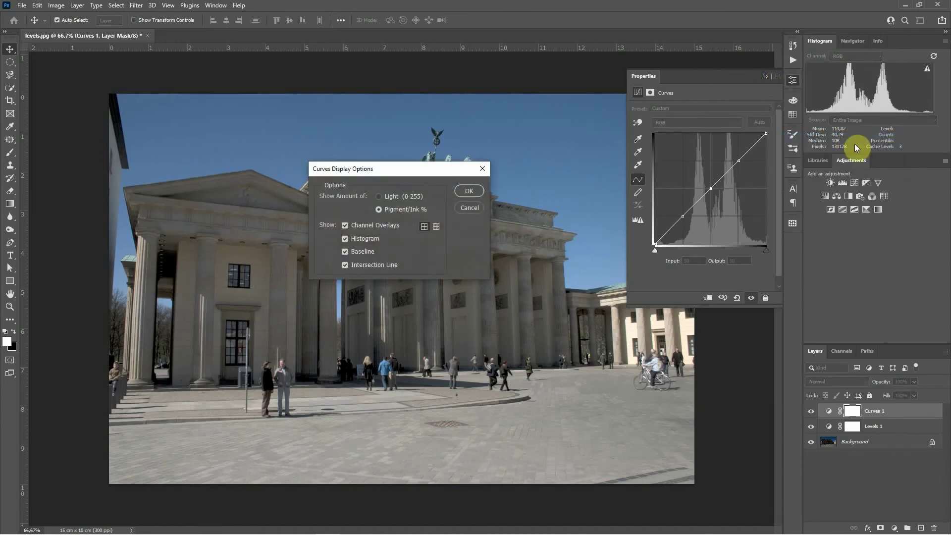
pyautogui.click(390, 198)
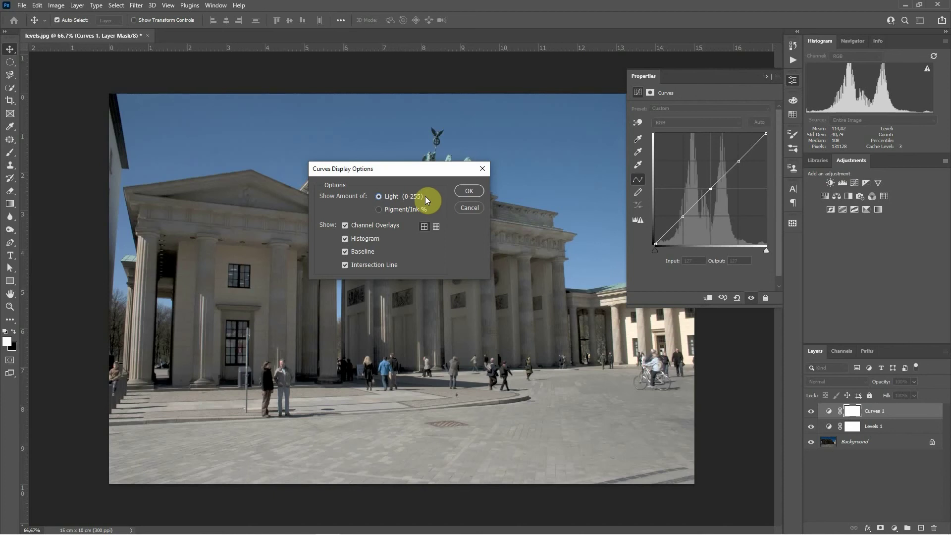
pyautogui.click(386, 210)
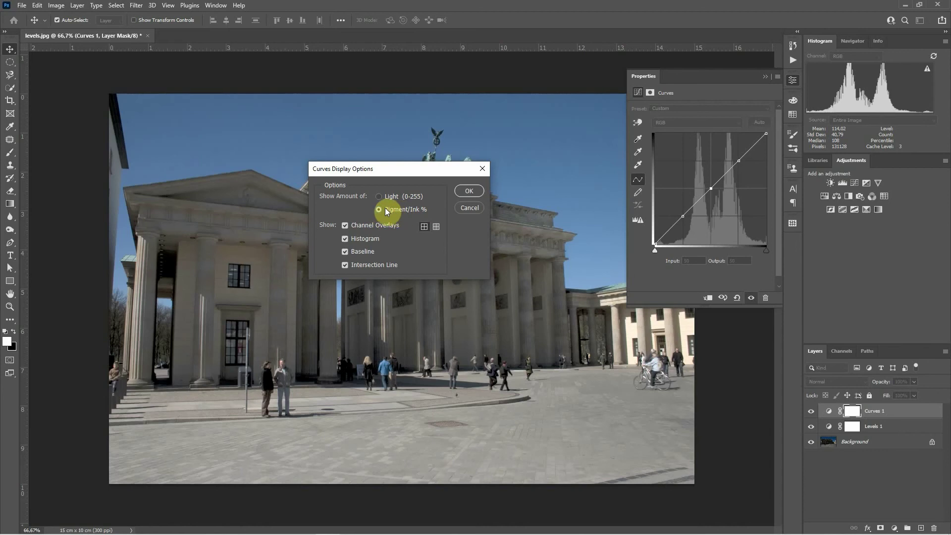
pyautogui.click(470, 191)
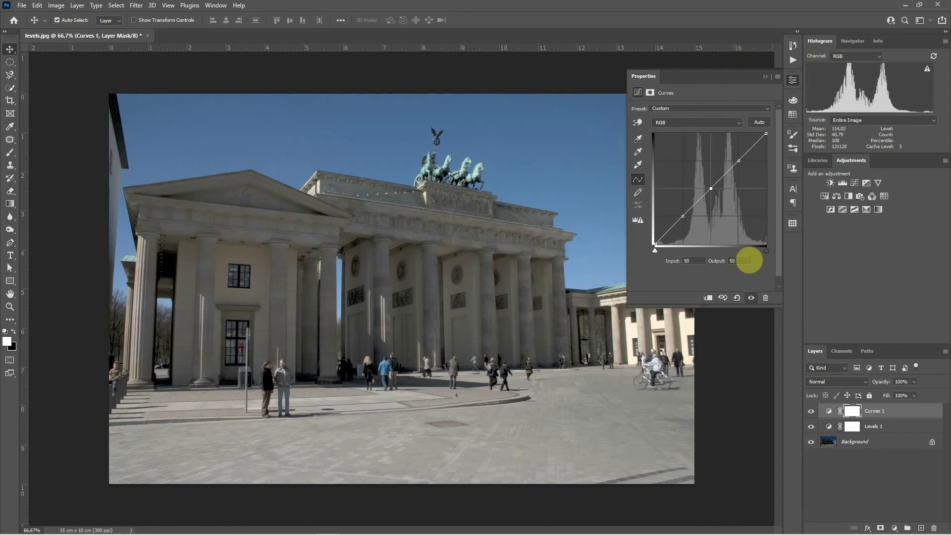
# Raise the output of the curve point at input 75 to 80
pyautogui.click(739, 160)
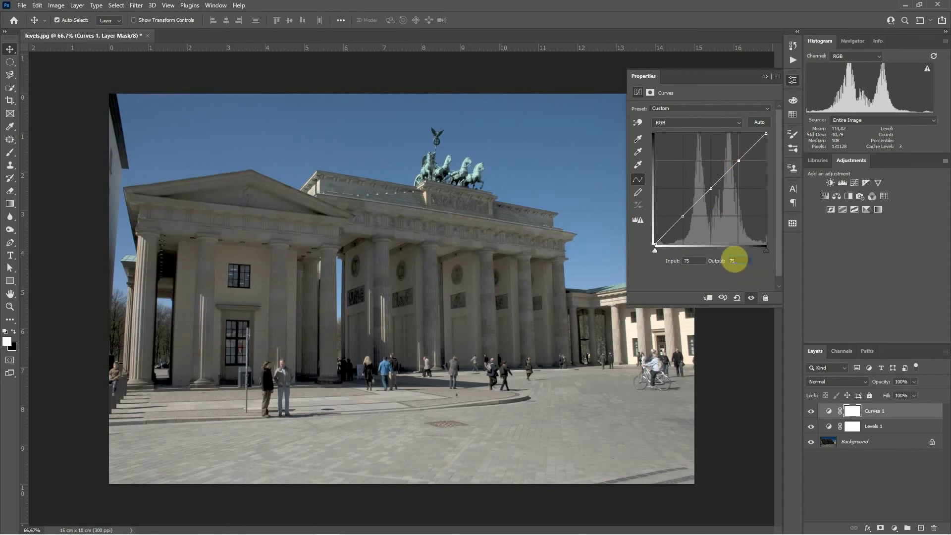
pyautogui.press('Up')
pyautogui.press('Up')
pyautogui.press('Up')
pyautogui.press('Up')
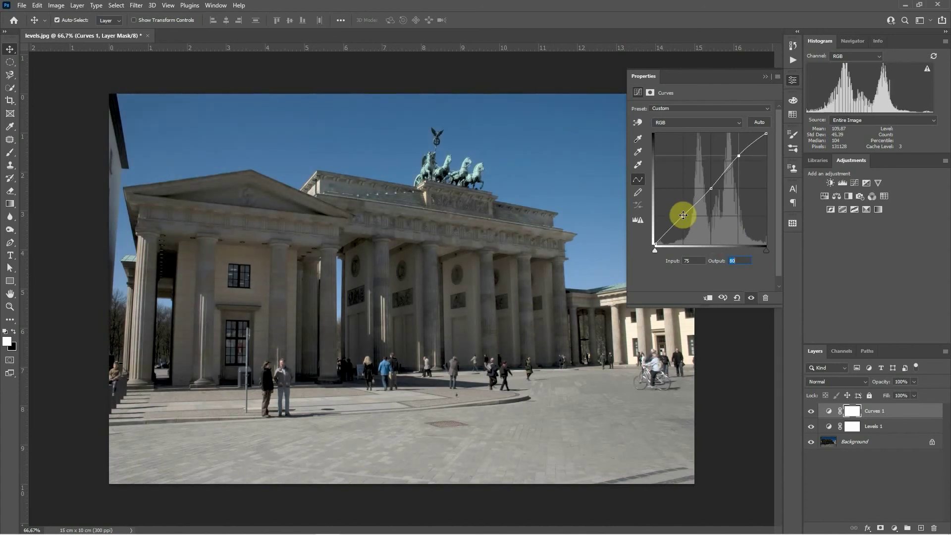
# Lower the output of the curve point at input 25 to 20
pyautogui.click(744, 262)
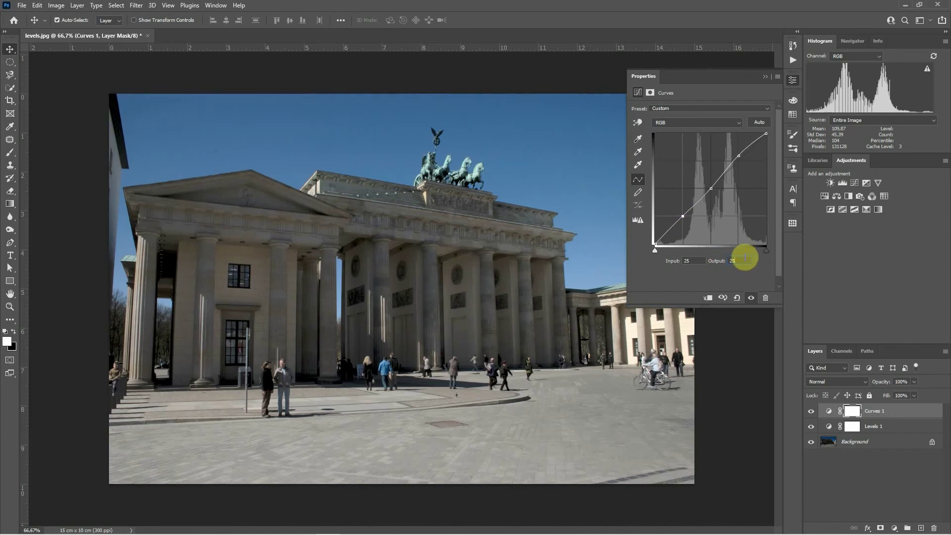
pyautogui.press('Down')
pyautogui.press('Down')
pyautogui.press('Down')
pyautogui.press('Down')
pyautogui.press('Down')
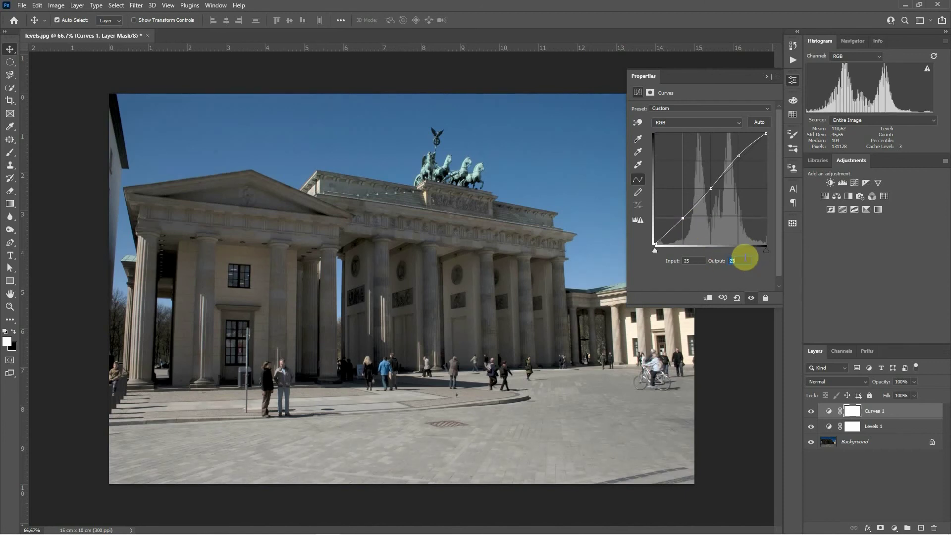
pyautogui.press('Down')
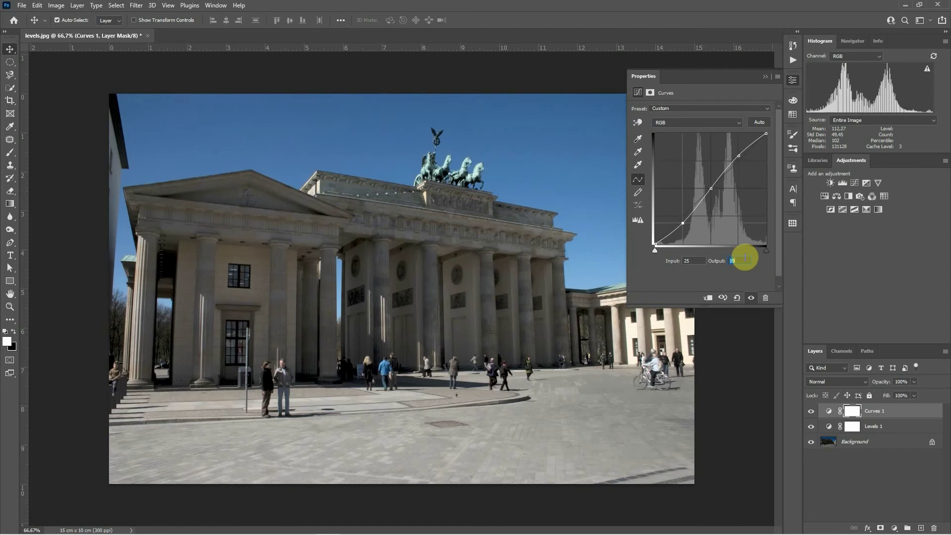
pyautogui.press('Up')
pyautogui.press('Up')
pyautogui.press('Up')
pyautogui.press('Up')
pyautogui.press('Down')
pyautogui.press('Down')
pyautogui.press('Down')
pyautogui.press('Down')
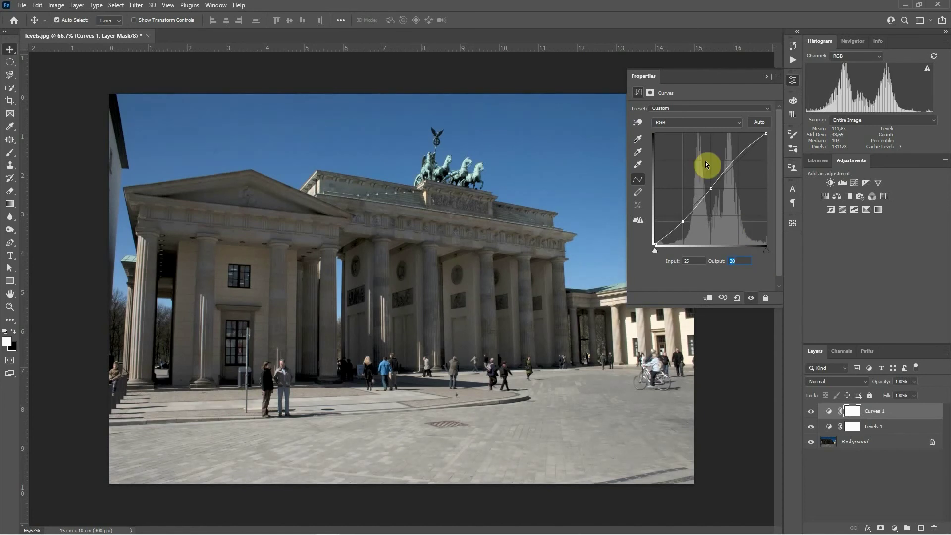
# Compare the photo with and without the Curves adjustment by toggling that layer's visibility
pyautogui.click(811, 412)
pyautogui.click(812, 413)
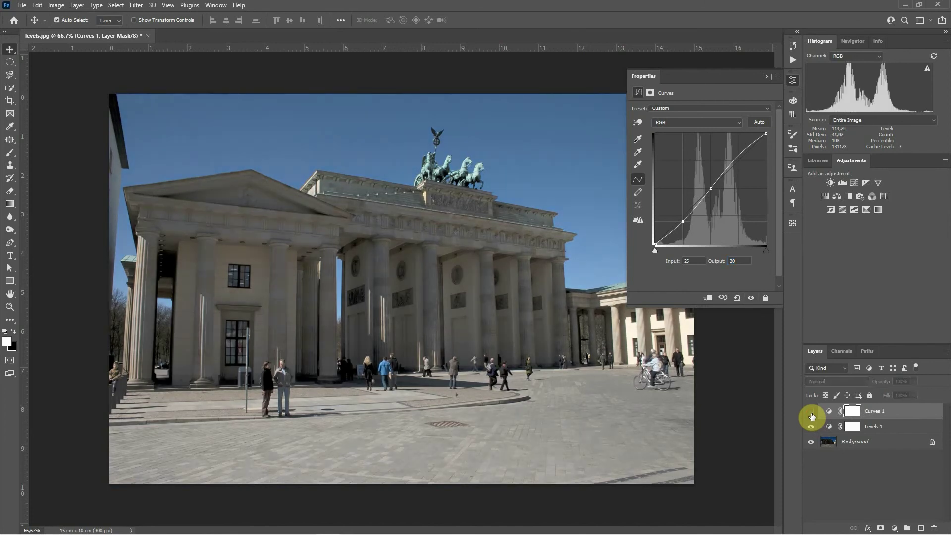
pyautogui.click(811, 413)
pyautogui.click(812, 414)
pyautogui.click(811, 413)
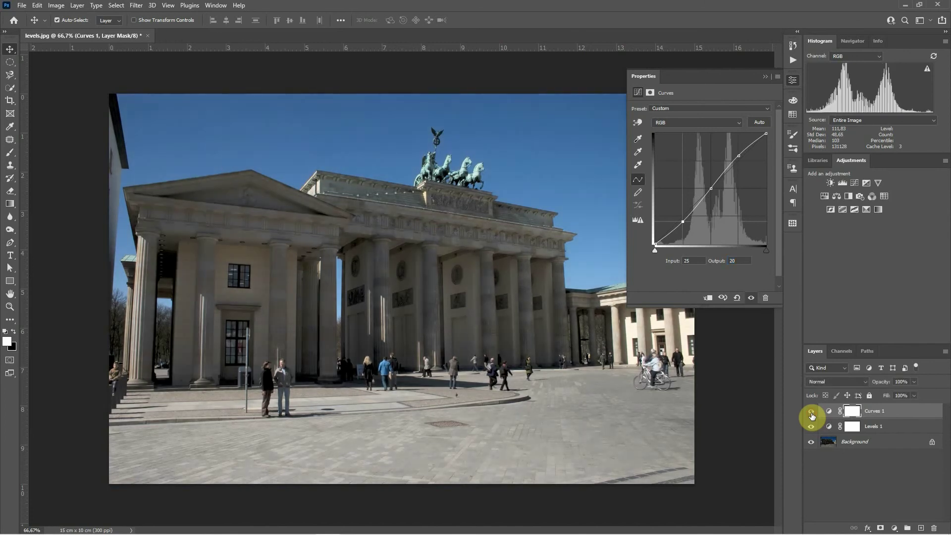
# Set the Curves adjustment layer's blend mode to Luminosity
pyautogui.click(766, 77)
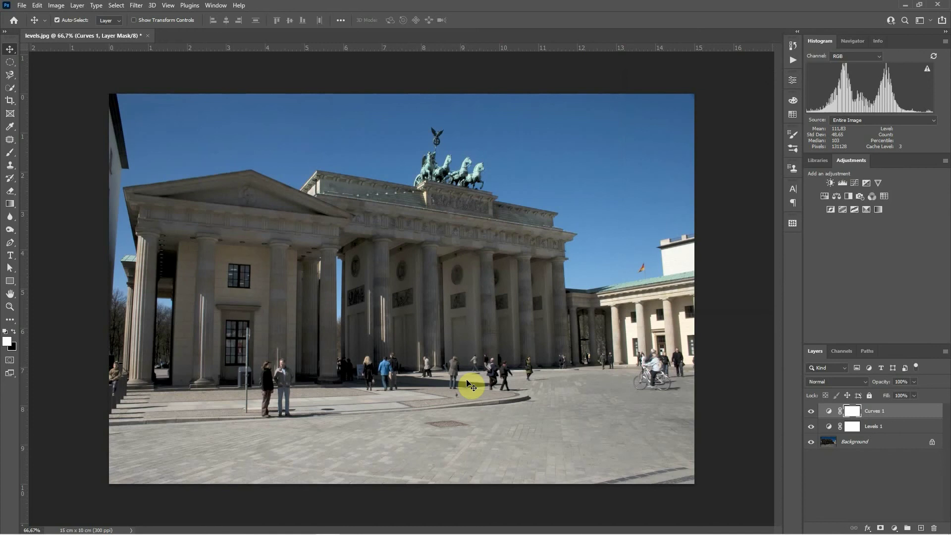
pyautogui.click(834, 383)
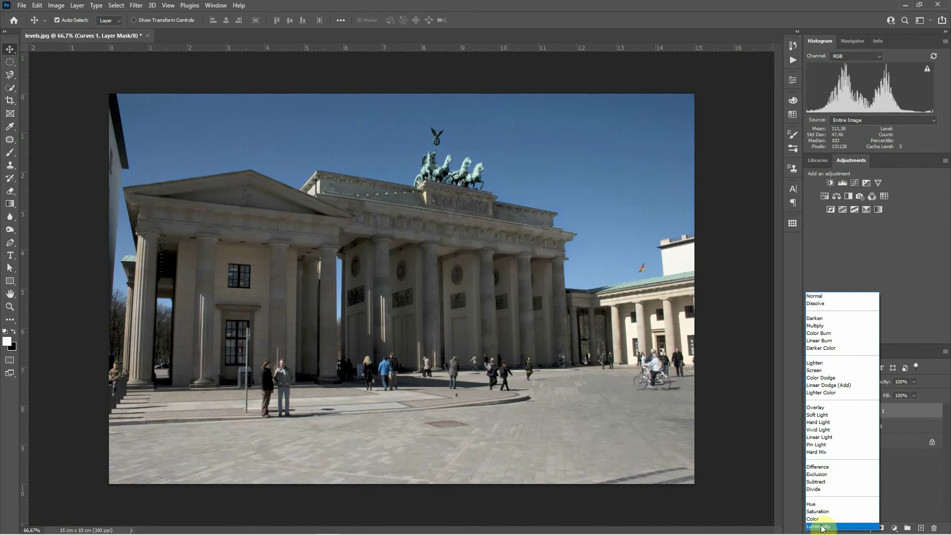
pyautogui.click(821, 517)
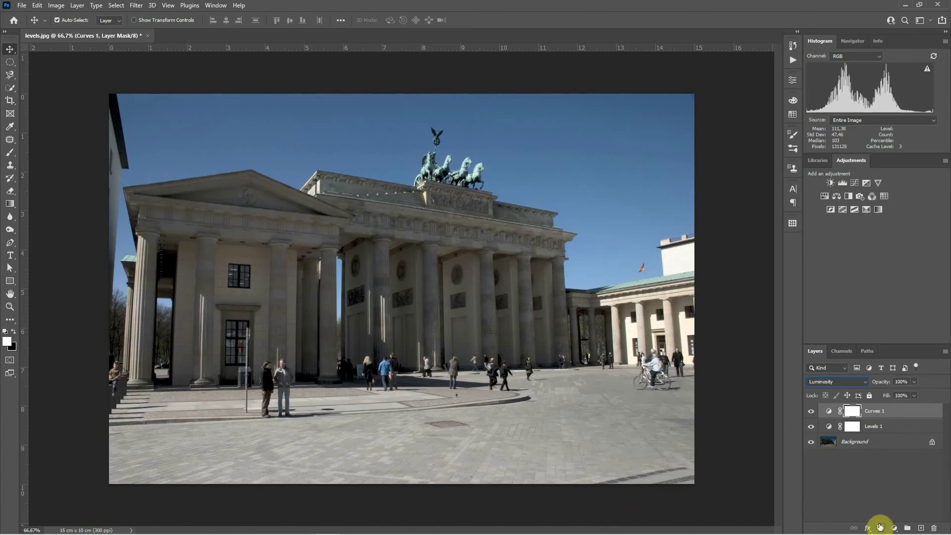
# Add a Vibrance adjustment layer with Vibrance at +56 and Saturation at +15
pyautogui.click(894, 528)
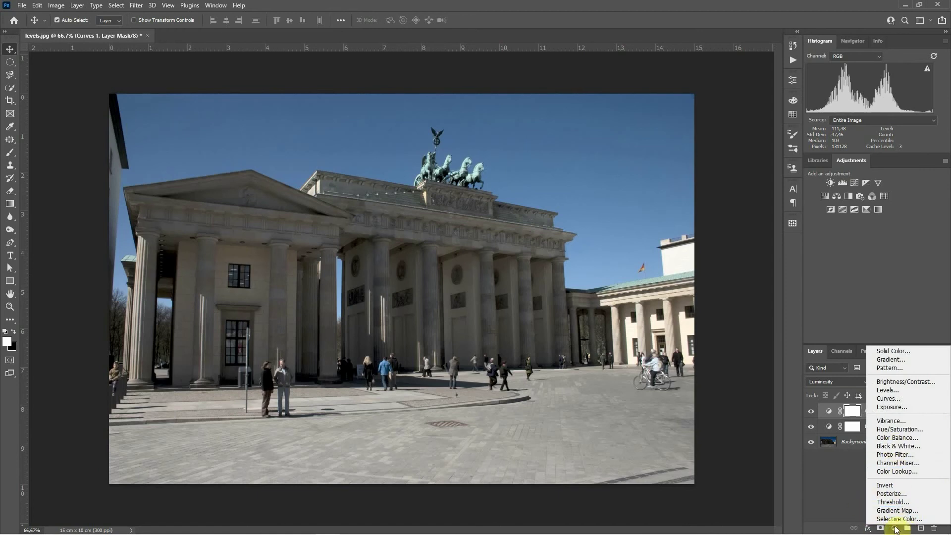
pyautogui.click(929, 422)
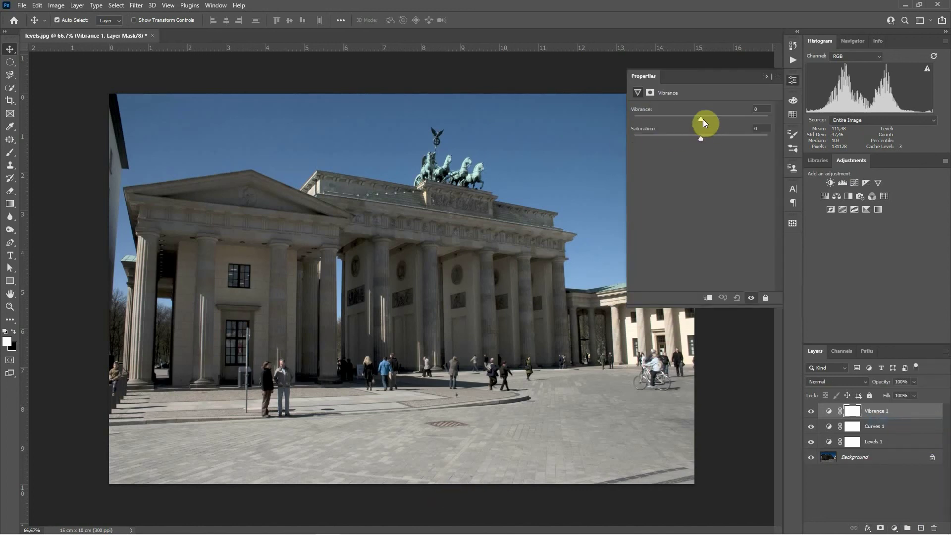
pyautogui.moveTo(701, 120); pyautogui.dragTo(699, 120)
pyautogui.moveTo(700, 120)
pyautogui.mouseDown()
pyautogui.moveTo(739, 120)
pyautogui.moveTo(698, 138)
pyautogui.moveTo(712, 135)
pyautogui.mouseUp()
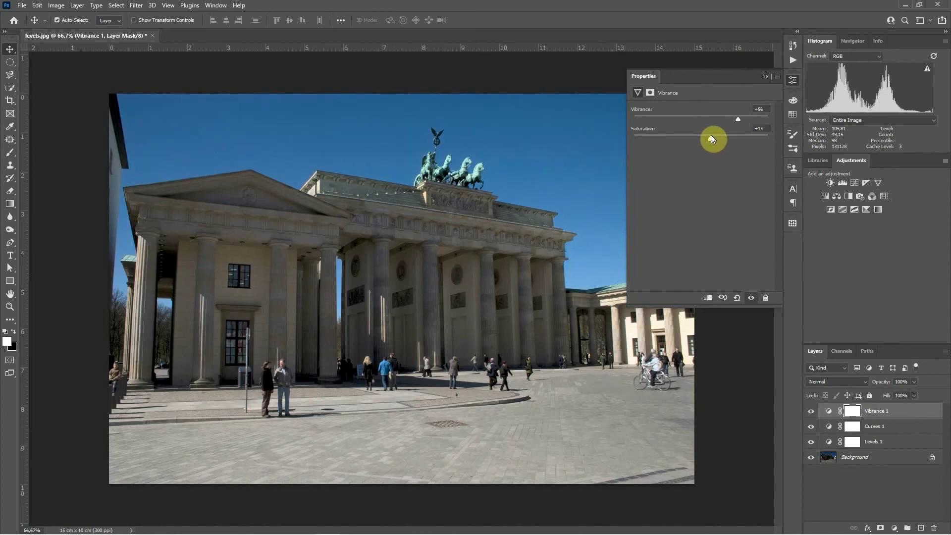
# Close the Vibrance adjustment's properties and rename its layer to Colour
pyautogui.click(767, 77)
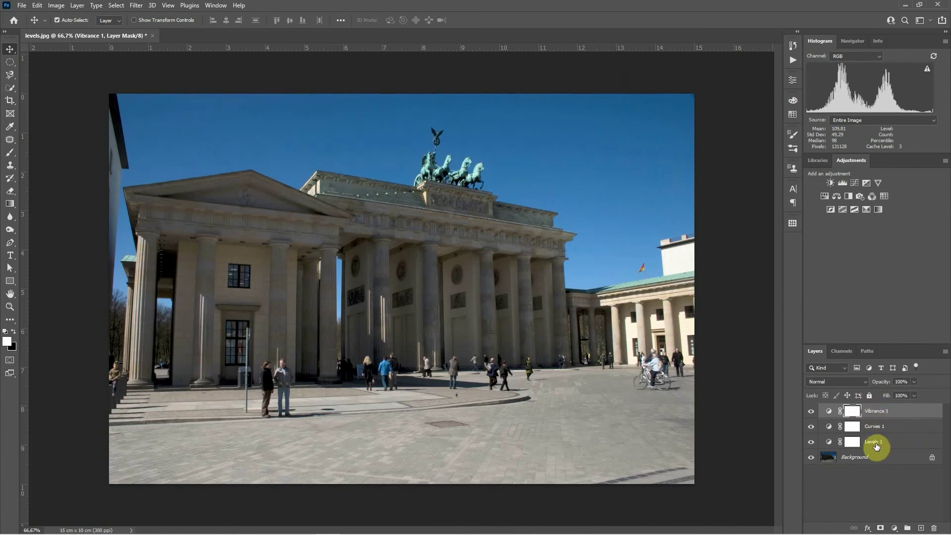
pyautogui.doubleClick(876, 412)
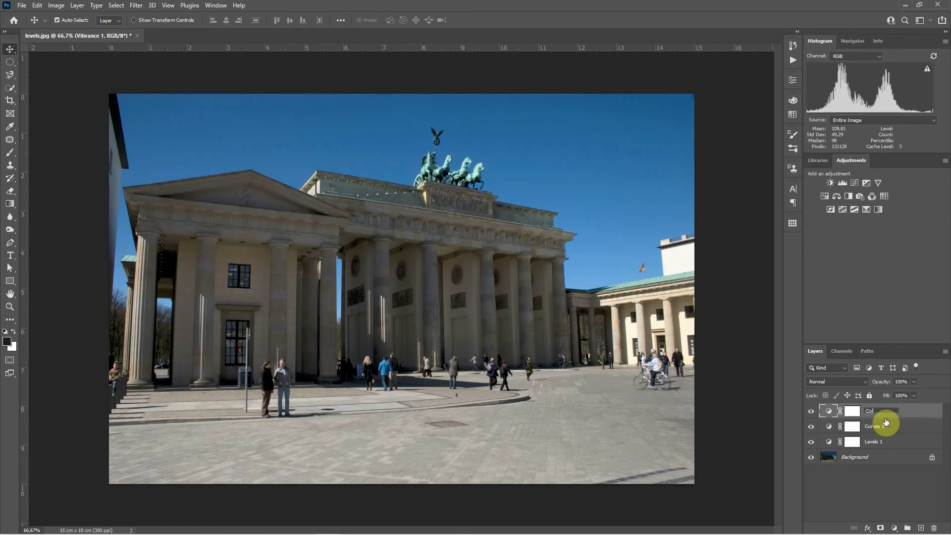
pyautogui.write('Colour')
pyautogui.press('Return')
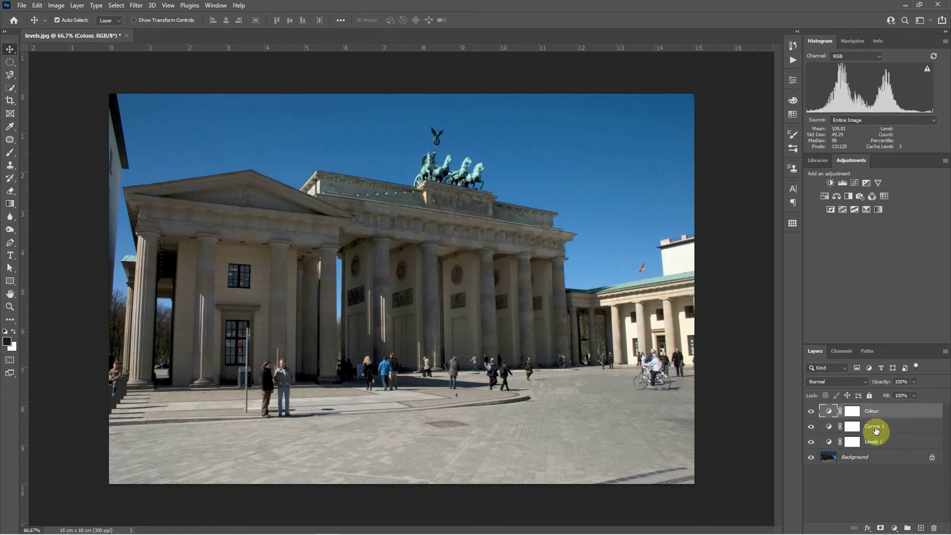
# Rename the Curves adjustment layer to Contrast and the Levels adjustment layer to Exposure
pyautogui.doubleClick(876, 427)
pyautogui.write('Contrast')
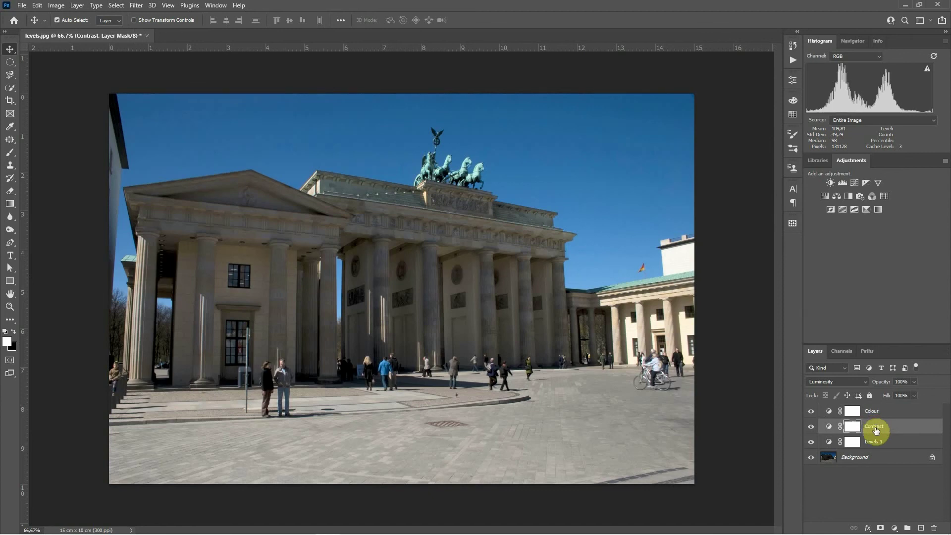
pyautogui.doubleClick(874, 442)
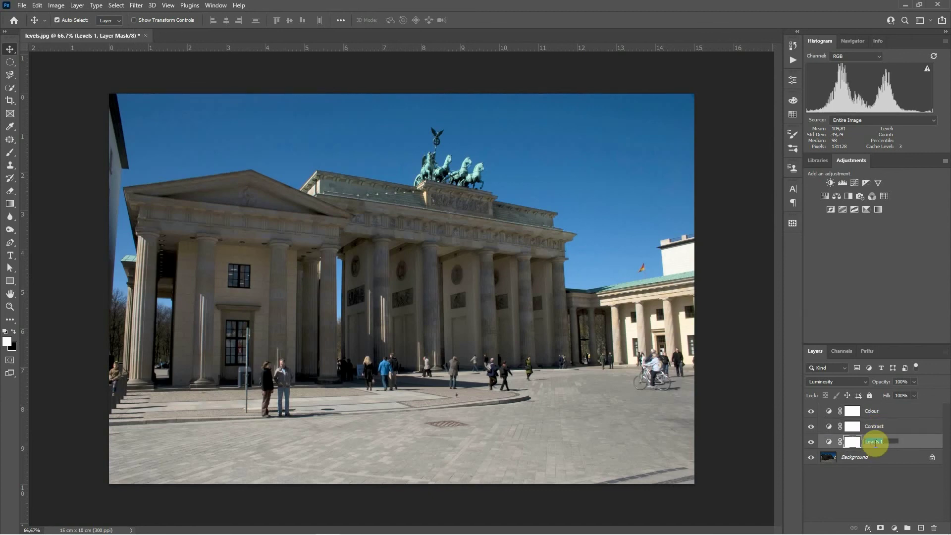
pyautogui.write('Exposure')
pyautogui.press('Return')
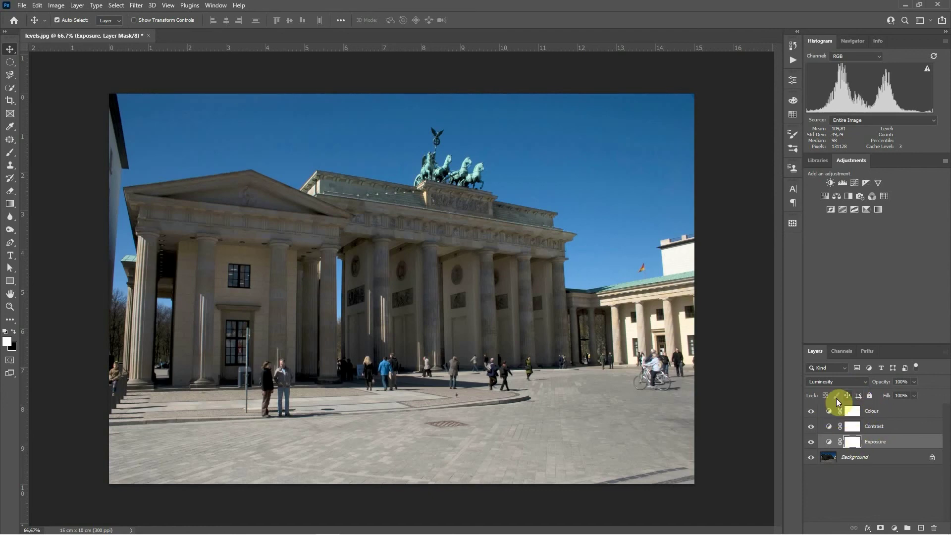
# Set the Colour adjustment layer's blend mode to Color
pyautogui.click(837, 413)
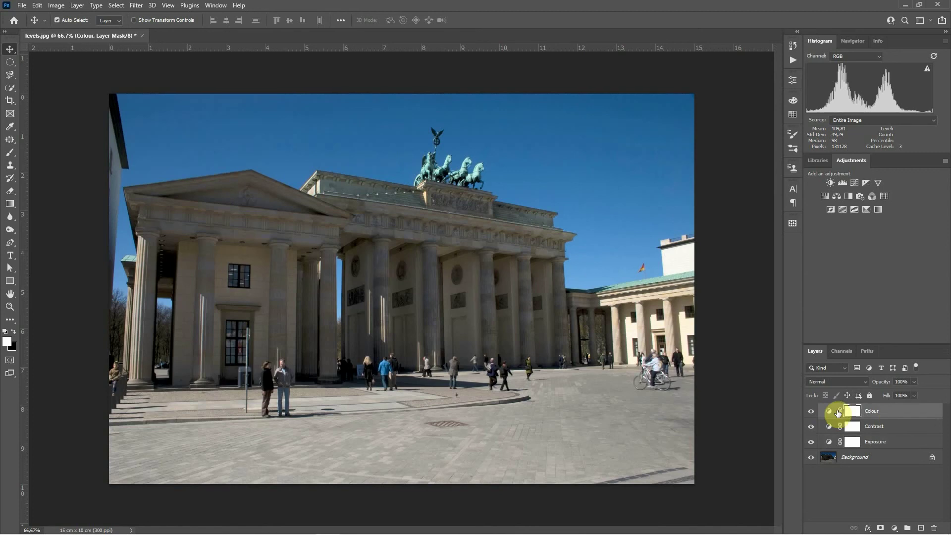
pyautogui.click(833, 383)
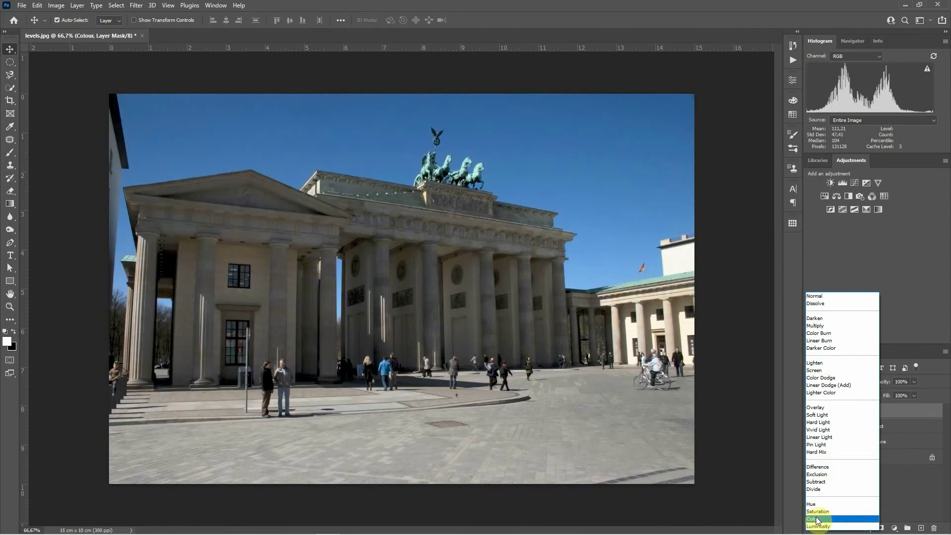
pyautogui.click(815, 518)
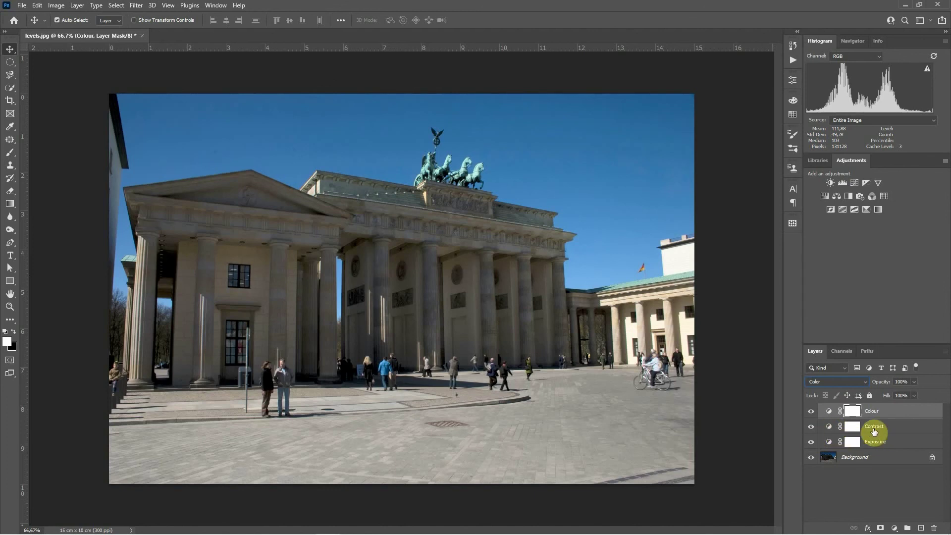
# Try the Colour layer beneath the Exposure layer, and return it to the top of the layer stack
pyautogui.moveTo(829, 429)
pyautogui.mouseDown()
pyautogui.moveTo(828, 446)
pyautogui.moveTo(824, 419)
pyautogui.mouseUp()
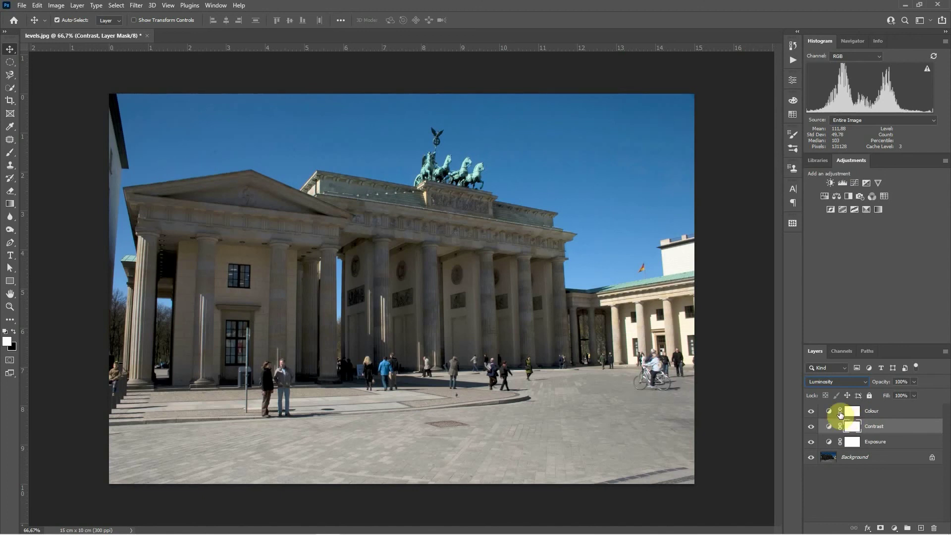
pyautogui.moveTo(835, 415); pyautogui.dragTo(840, 448)
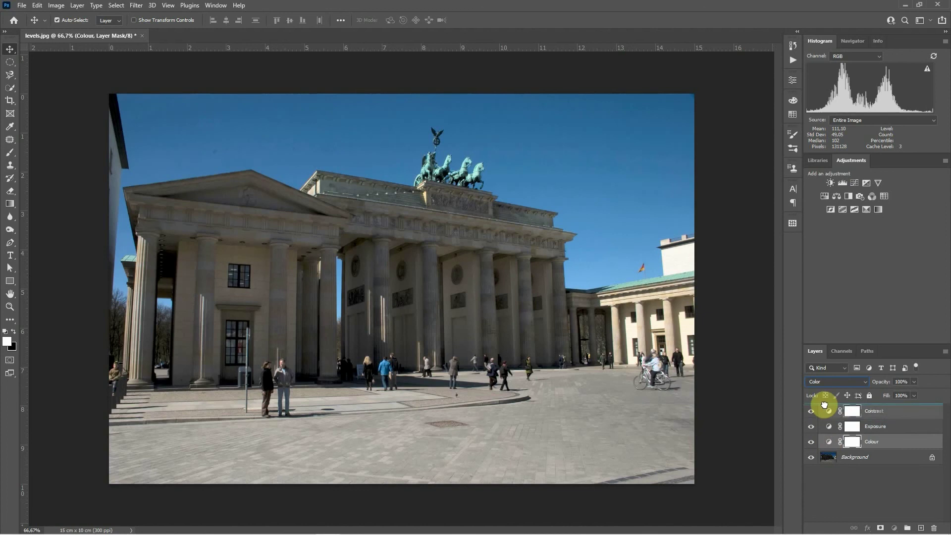
pyautogui.moveTo(824, 405); pyautogui.dragTo(824, 404)
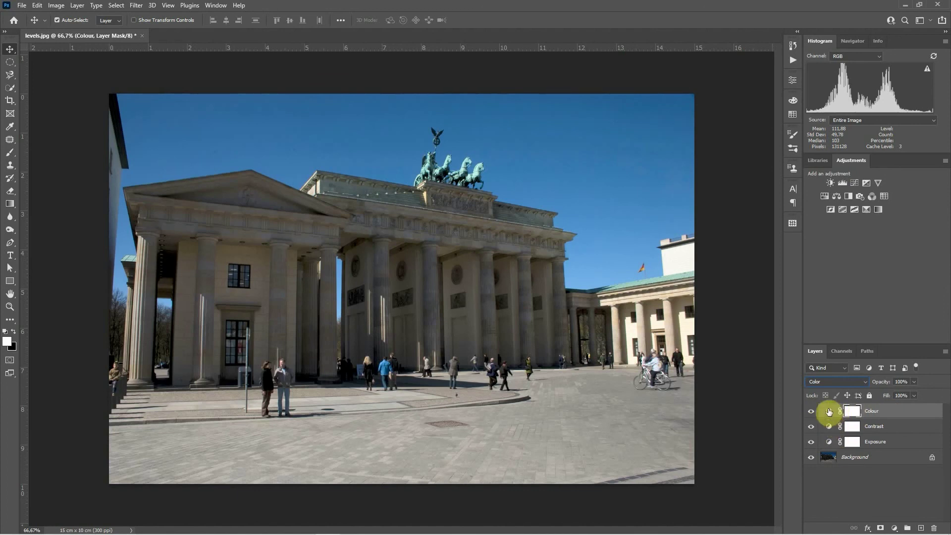
# Group the Colour, Contrast and Exposure adjustment layers together
pyautogui.click(906, 414)
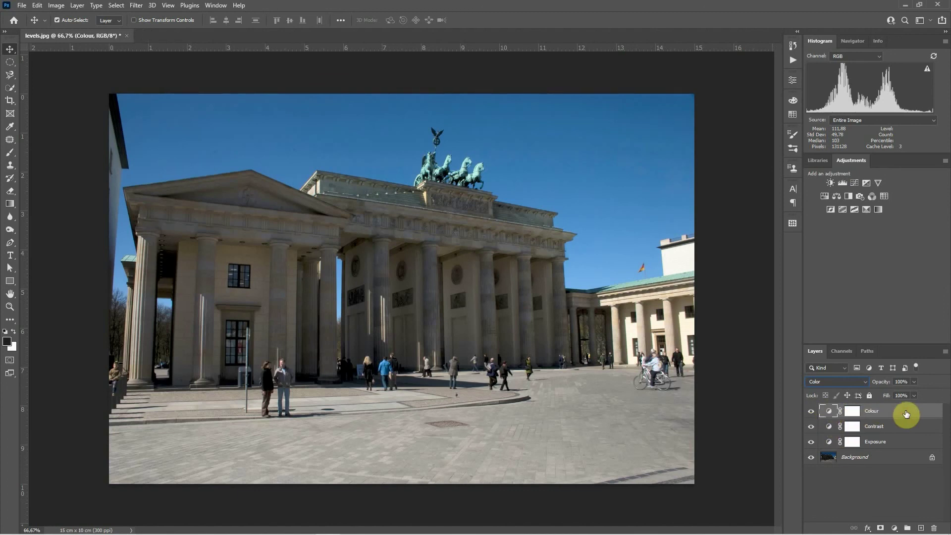
pyautogui.keyDown('shift'); pyautogui.click(827, 445); pyautogui.keyUp('shift')
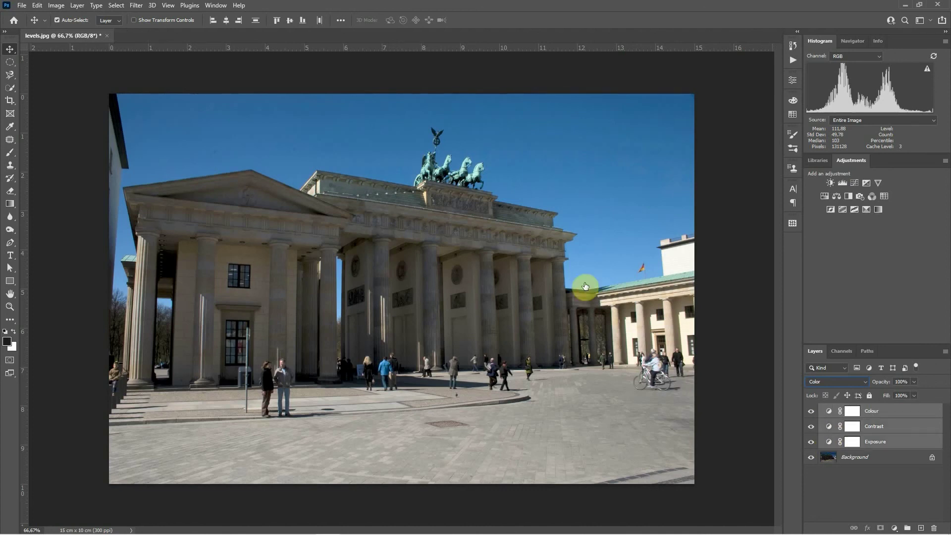
pyautogui.click(76, 6)
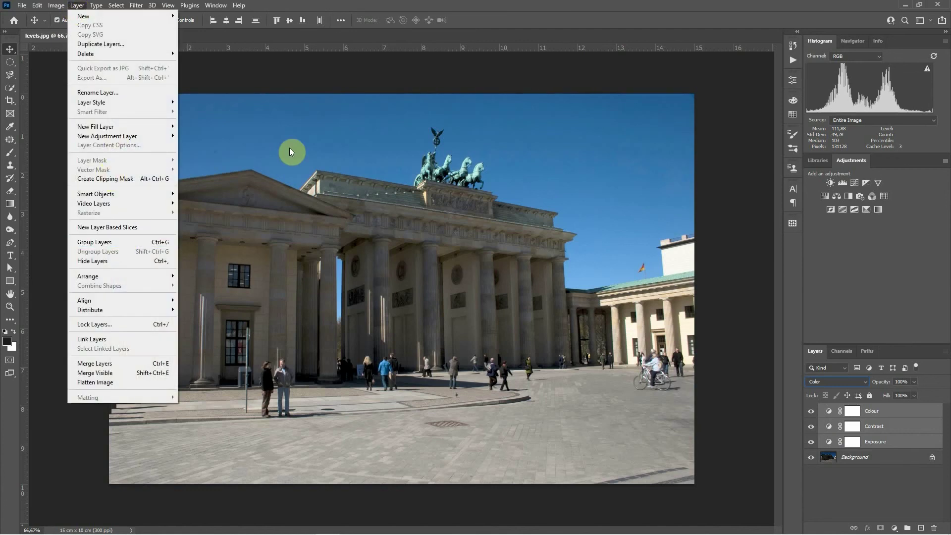
pyautogui.click(330, 77)
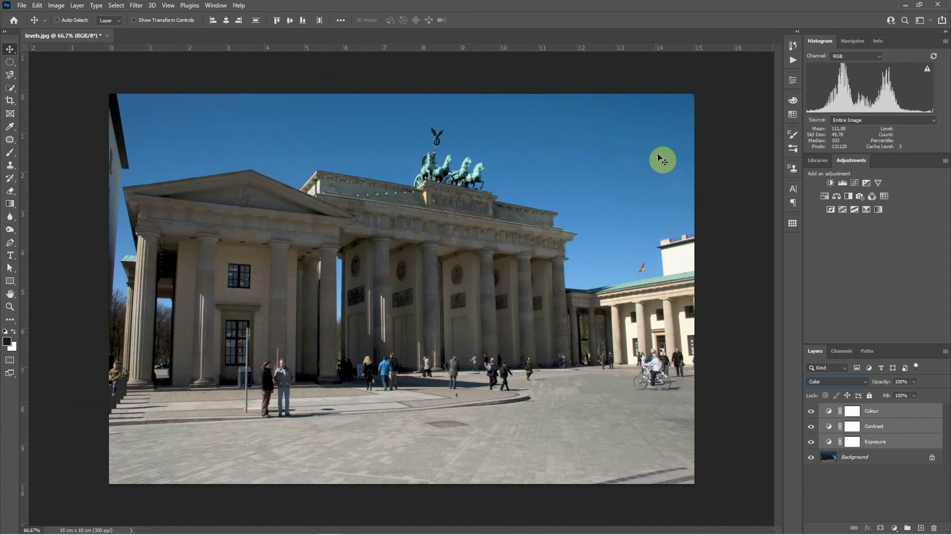
pyautogui.hotkey('ctrl', 'g')
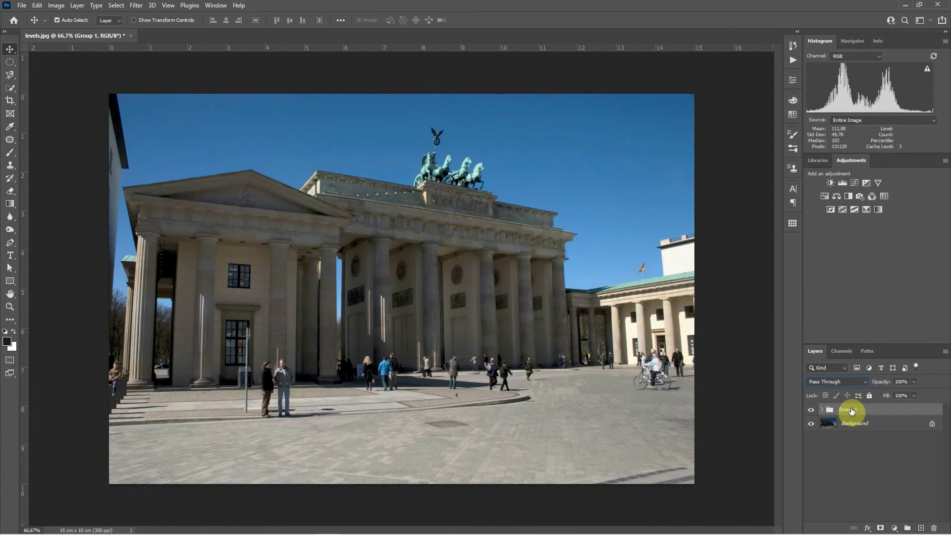
# Compare the photo with and without all adjustments by toggling the adjustment group's visibility
pyautogui.click(811, 410)
pyautogui.click(811, 411)
pyautogui.click(811, 411)
pyautogui.click(811, 412)
pyautogui.click(811, 411)
pyautogui.click(811, 411)
# Merge all visible layers into the Background layer
pyautogui.click(82, 6)
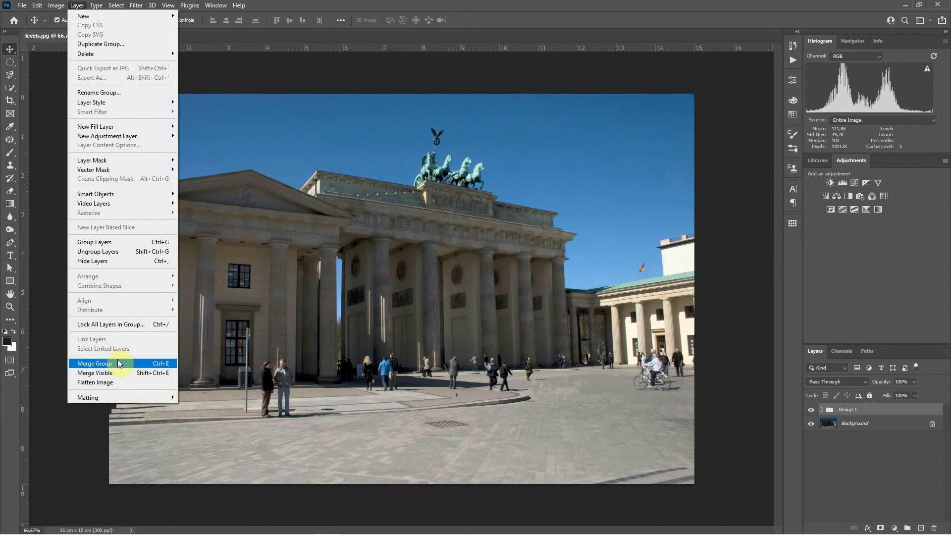
pyautogui.click(91, 374)
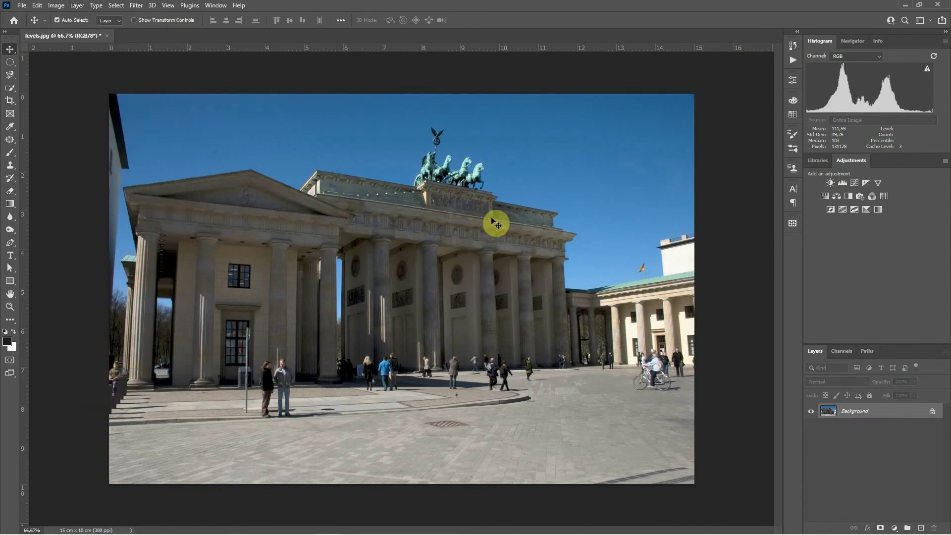